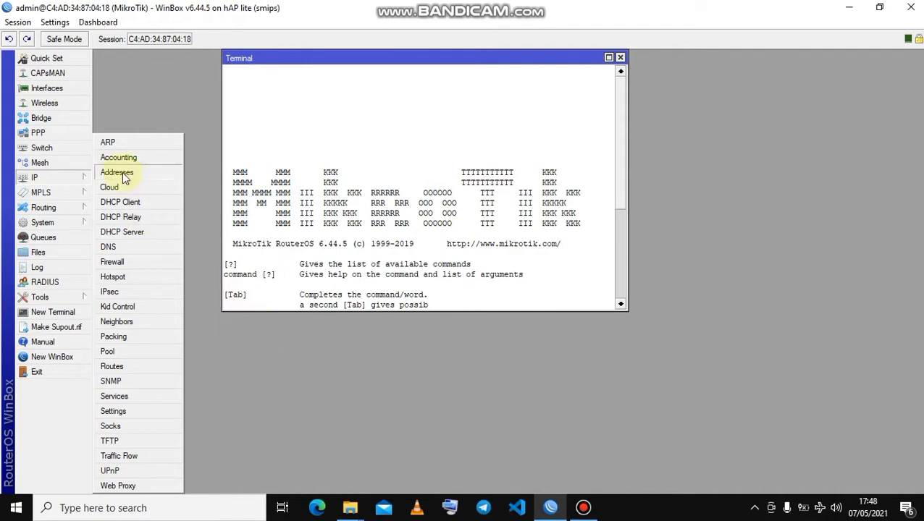
Open the list of router interfaces and highlight the ether1 port.
{"action": "left_click", "coordinate": [48, 89]}
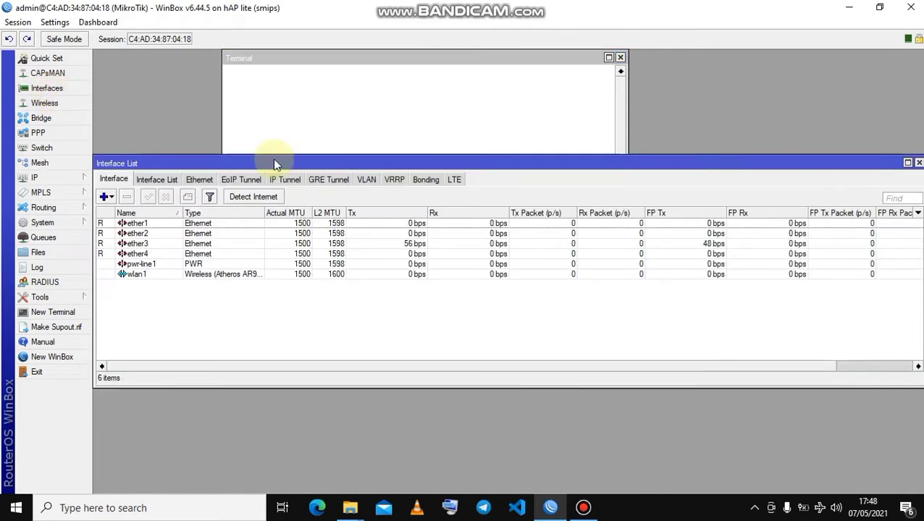
{"action": "left_click_drag", "start_coordinate": [319, 161], "coordinate": [340, 192]}
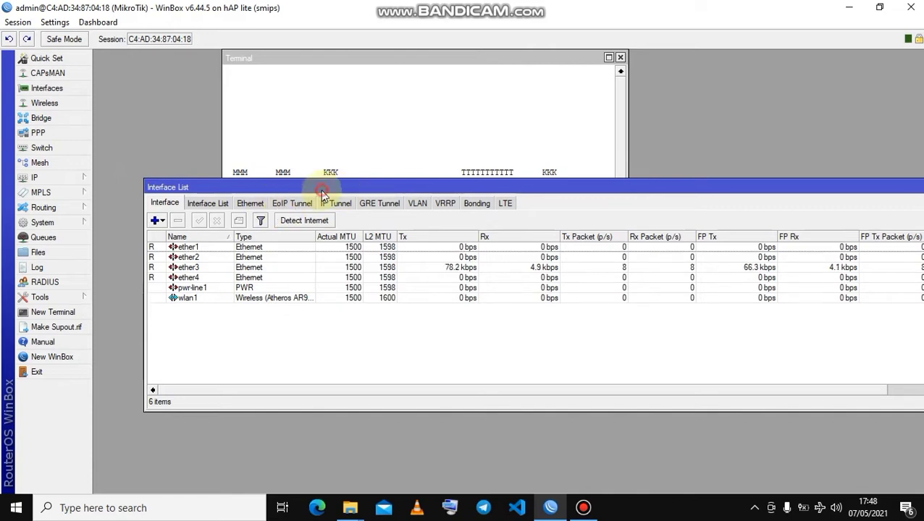
{"action": "left_click_drag", "start_coordinate": [321, 191], "coordinate": [307, 190]}
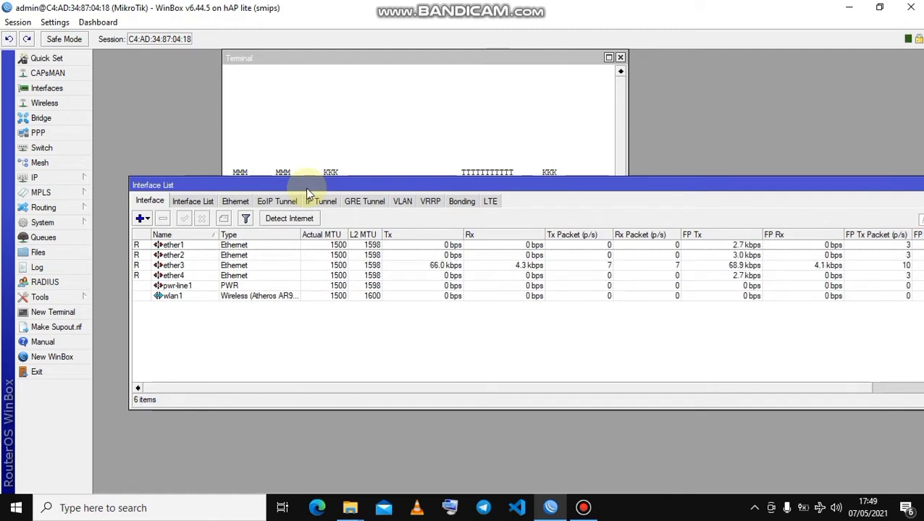
{"action": "left_click", "coordinate": [215, 247]}
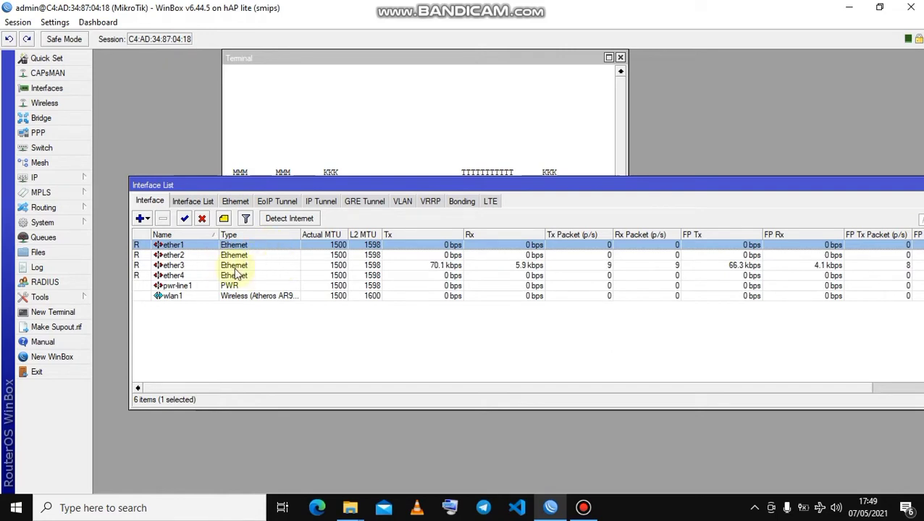
Add a DHCP client on ether1 with peer DNS, peer NTP and default route enabled, and widen the IP address column.
{"action": "left_click", "coordinate": [70, 181]}
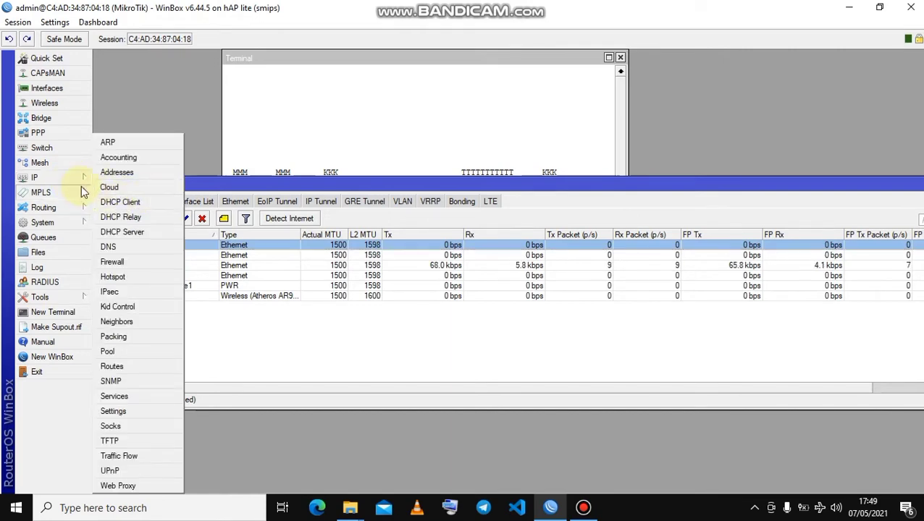
{"action": "left_click", "coordinate": [129, 205]}
{"action": "left_click", "coordinate": [420, 165]}
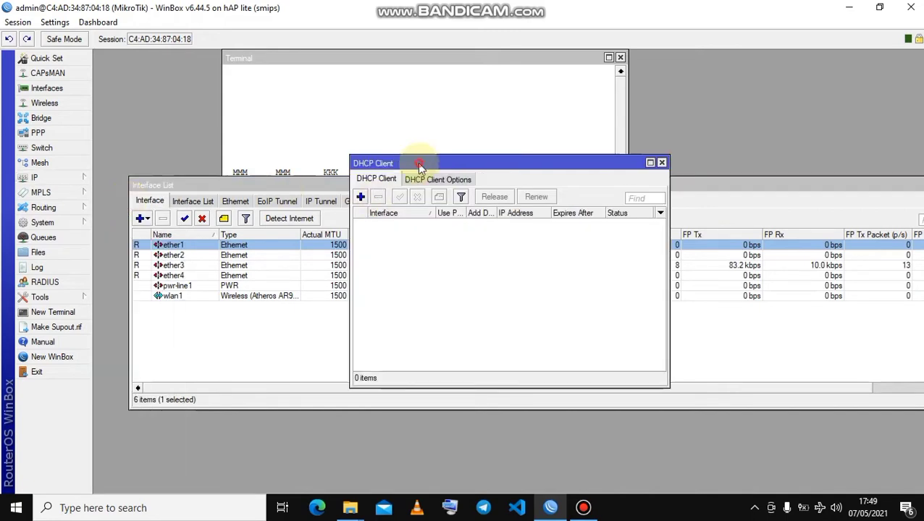
{"action": "left_click_drag", "start_coordinate": [420, 165], "coordinate": [289, 176]}
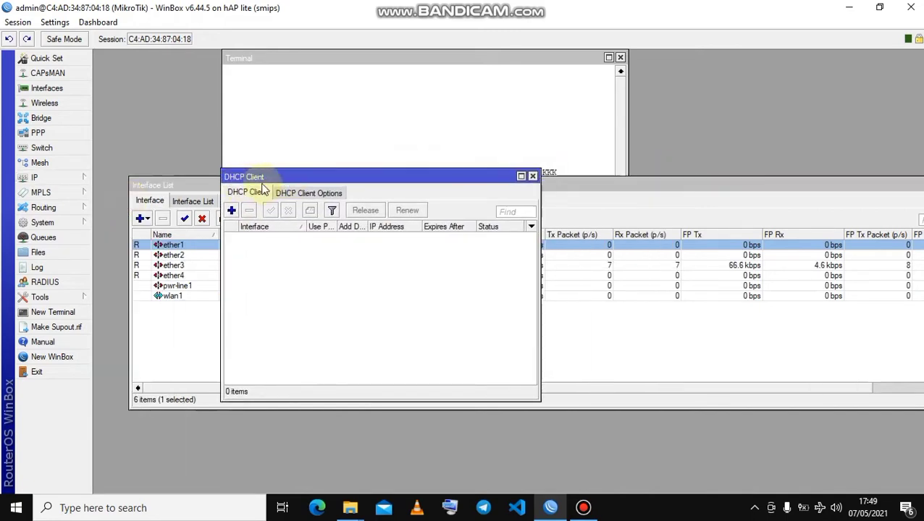
{"action": "left_click_drag", "start_coordinate": [257, 180], "coordinate": [223, 181]}
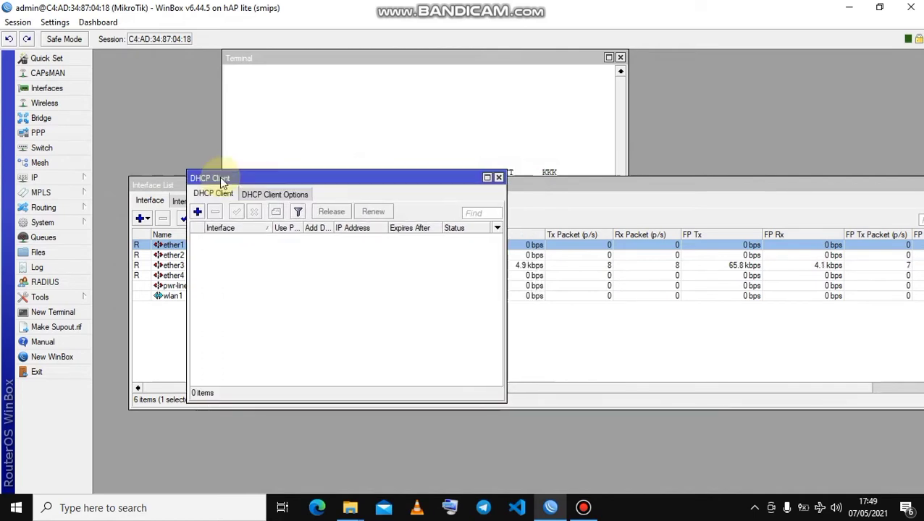
{"action": "left_click", "coordinate": [198, 214]}
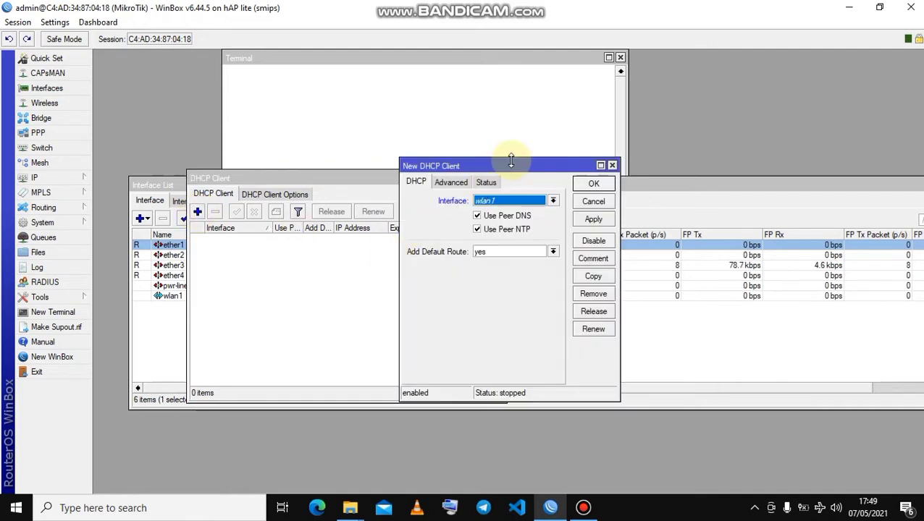
{"action": "left_click_drag", "start_coordinate": [506, 171], "coordinate": [365, 187]}
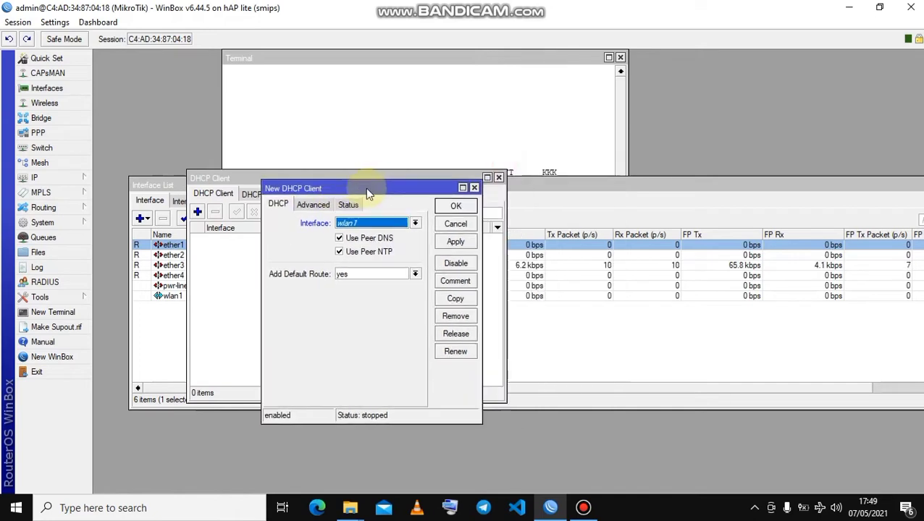
{"action": "left_click", "coordinate": [416, 225]}
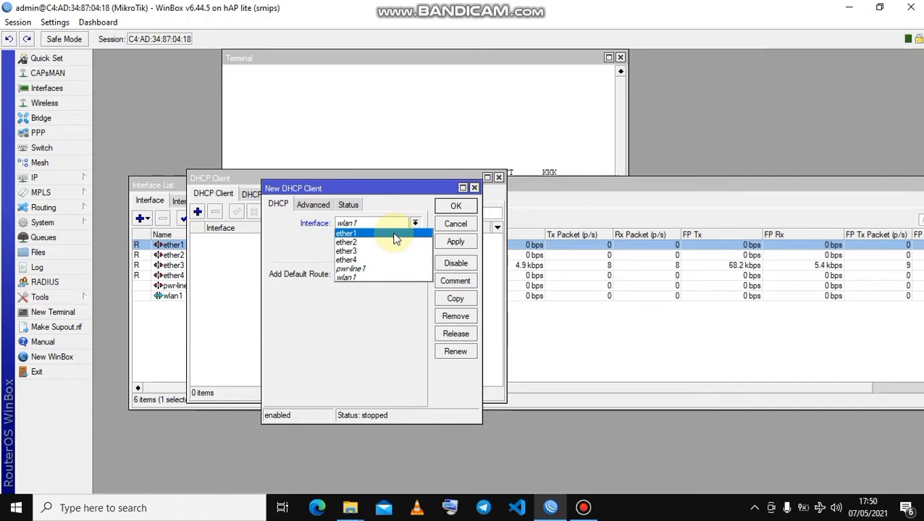
{"action": "left_click", "coordinate": [395, 236]}
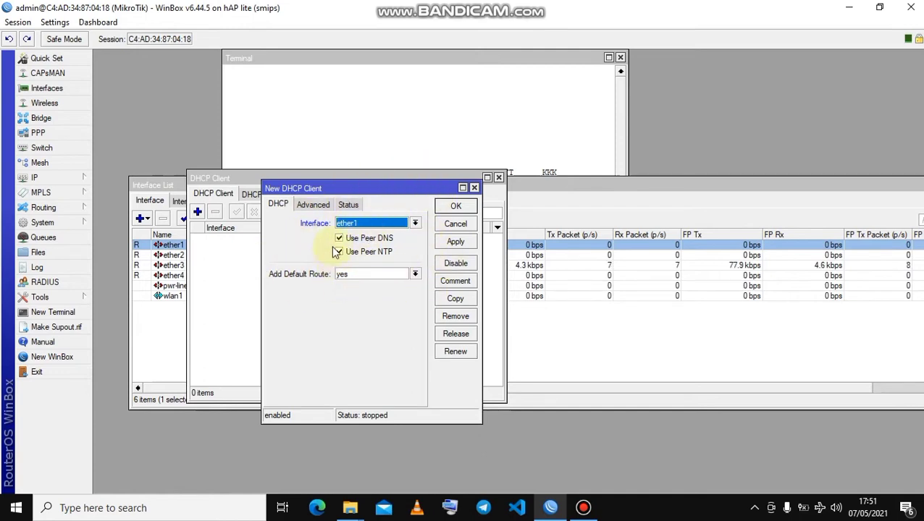
{"action": "left_click", "coordinate": [455, 207]}
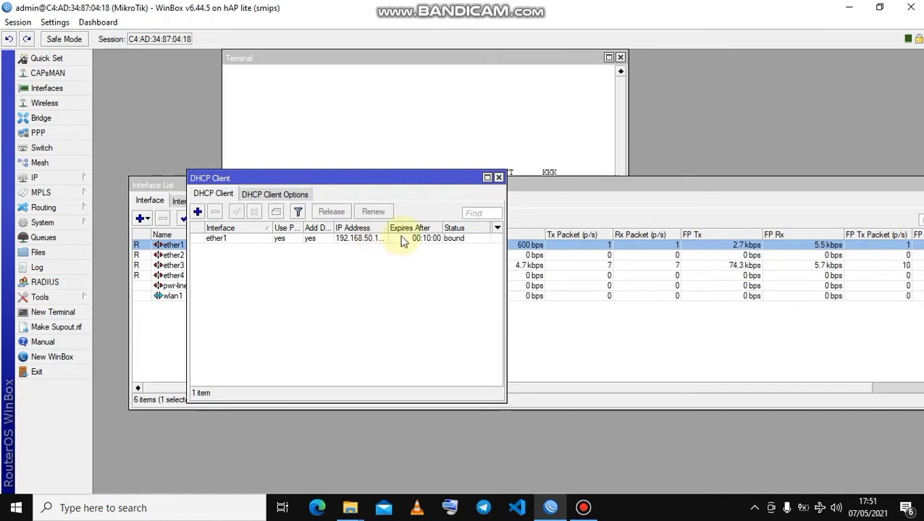
{"action": "left_click_drag", "start_coordinate": [385, 229], "coordinate": [405, 230]}
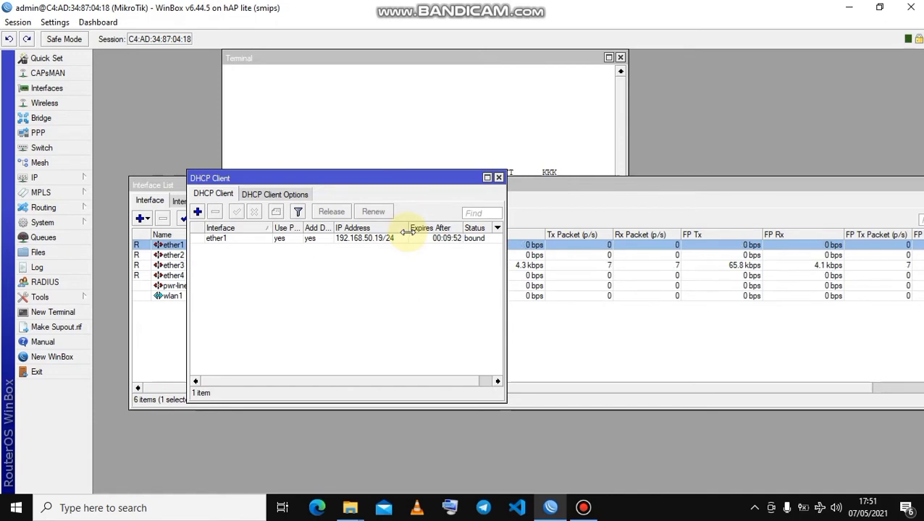
{"action": "left_click", "coordinate": [371, 241]}
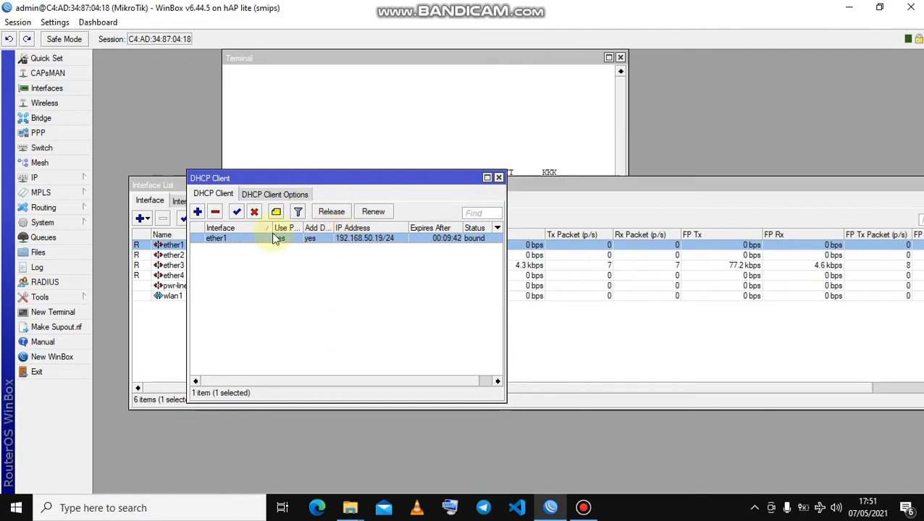
Review the router's DNS servers and remote request setting, and accept the DNS settings.
{"action": "left_click", "coordinate": [79, 179]}
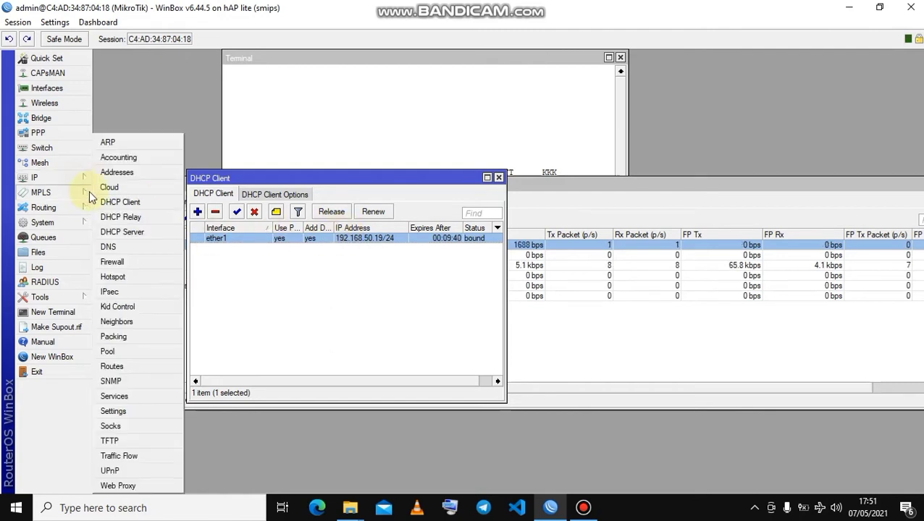
{"action": "left_click", "coordinate": [115, 248]}
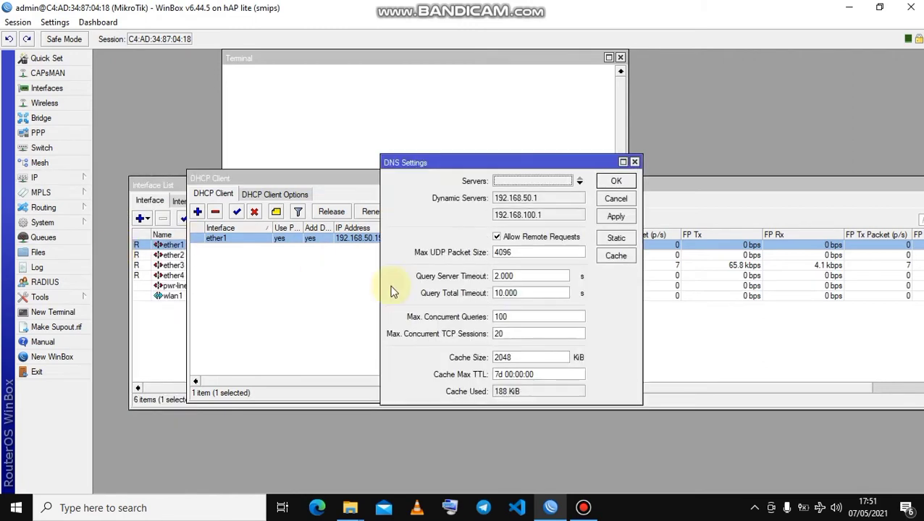
{"action": "left_click", "coordinate": [616, 182]}
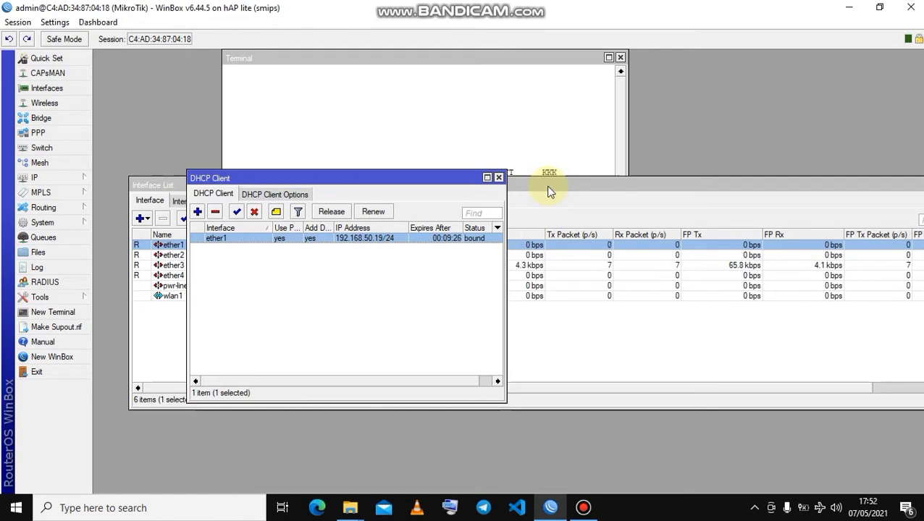
Start a new entry in the IP address list with the address 10.10.13.1/24.
{"action": "left_click", "coordinate": [36, 178]}
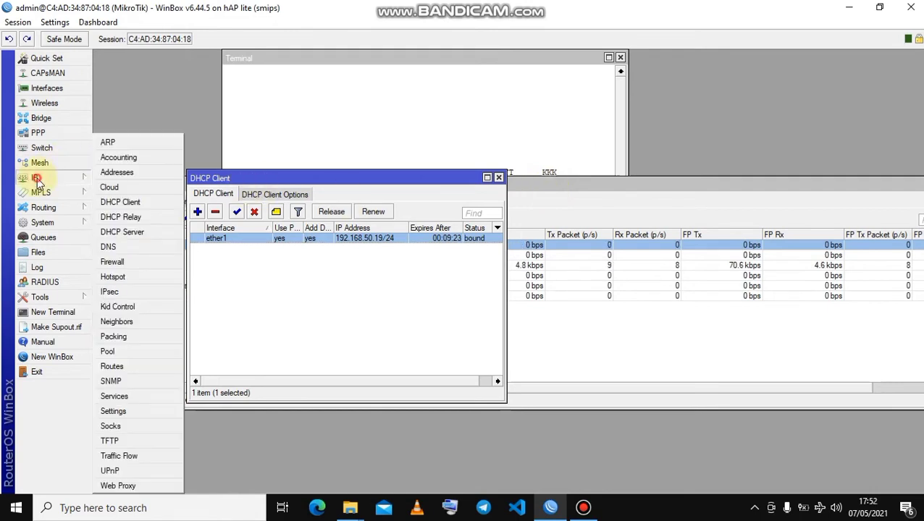
{"action": "left_click", "coordinate": [117, 173]}
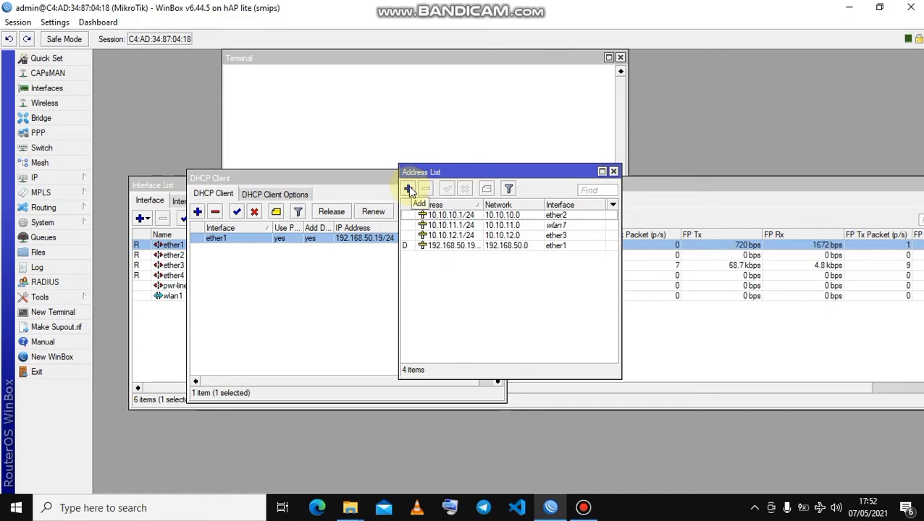
{"action": "left_click", "coordinate": [409, 190]}
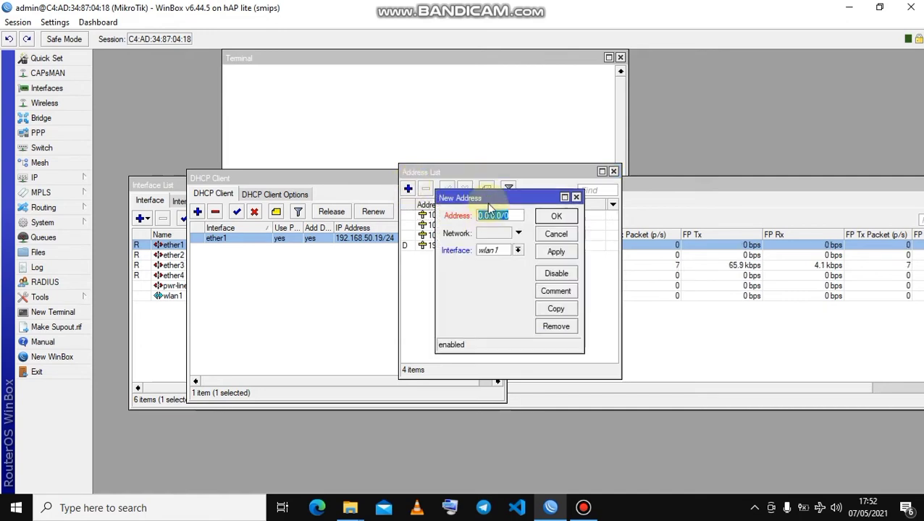
{"action": "left_click_drag", "start_coordinate": [491, 203], "coordinate": [447, 301]}
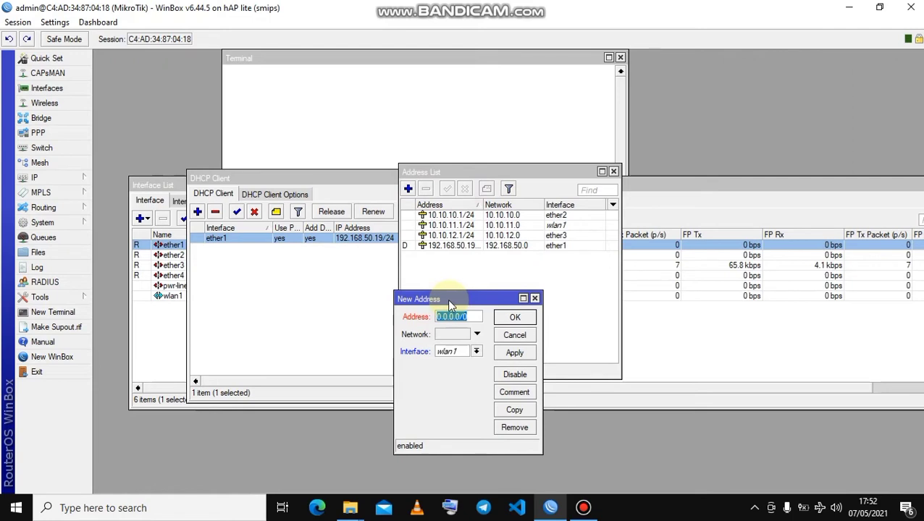
{"action": "type", "text": "10"}
{"action": "type", "text": ".10"}
{"action": "type", "text": ".13."}
{"action": "type", "text": "1/24"}
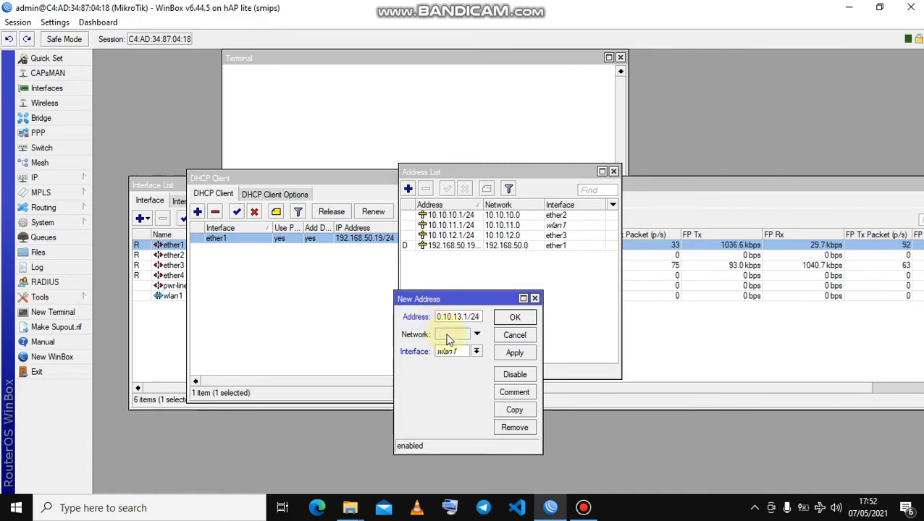
Set the new address's network to 10.10.13.0 and its interface to ether4, and save the entry.
{"action": "left_click", "coordinate": [447, 336]}
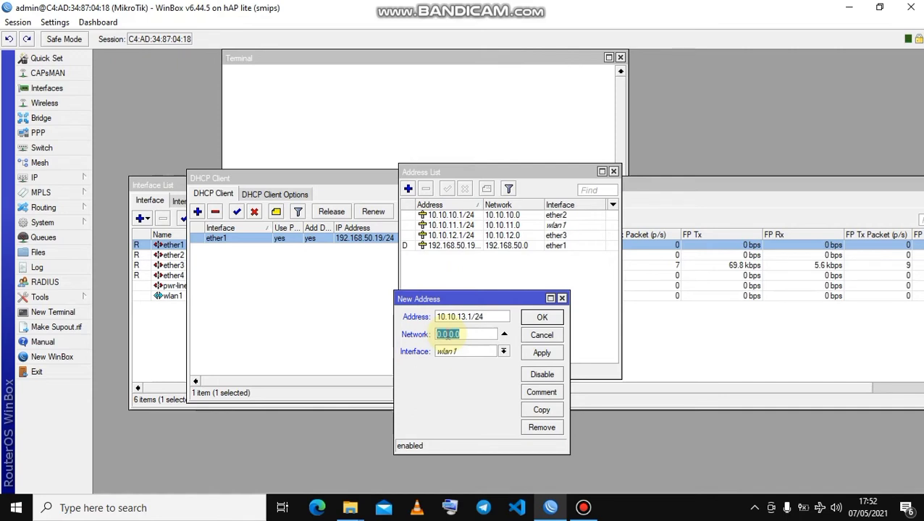
{"action": "type", "text": "1"}
{"action": "left_click", "coordinate": [502, 352]}
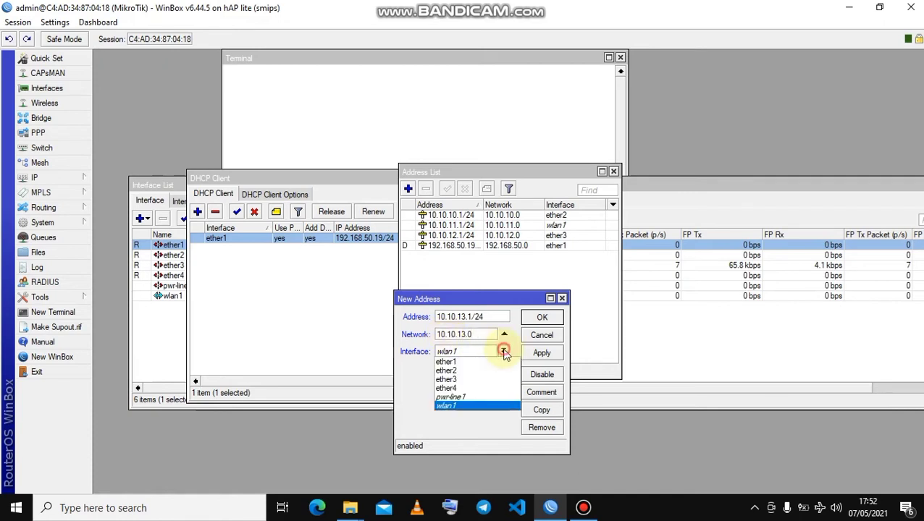
{"action": "left_click", "coordinate": [474, 391]}
{"action": "left_click", "coordinate": [544, 354]}
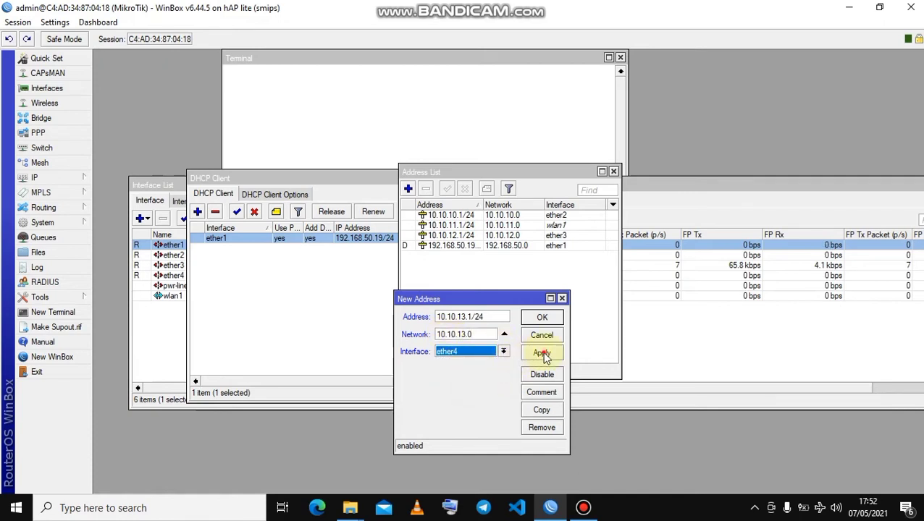
{"action": "left_click", "coordinate": [542, 317]}
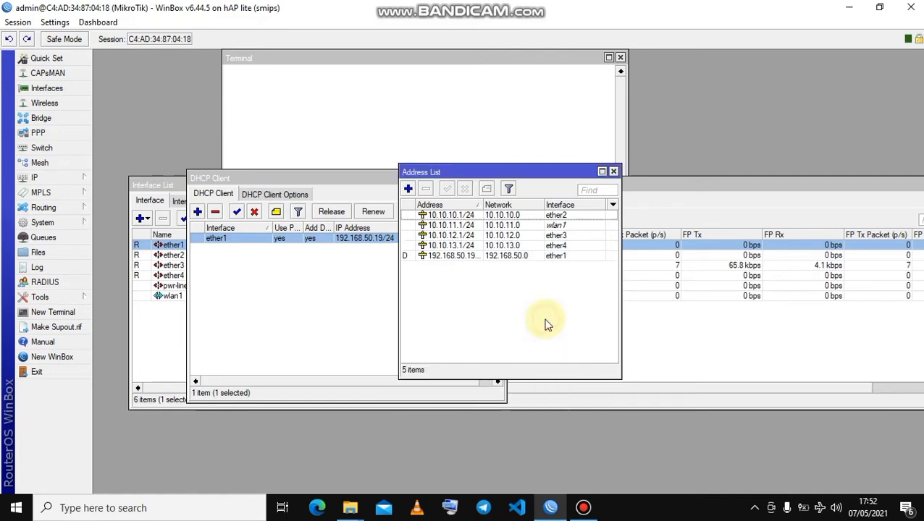
{"action": "left_click", "coordinate": [501, 247]}
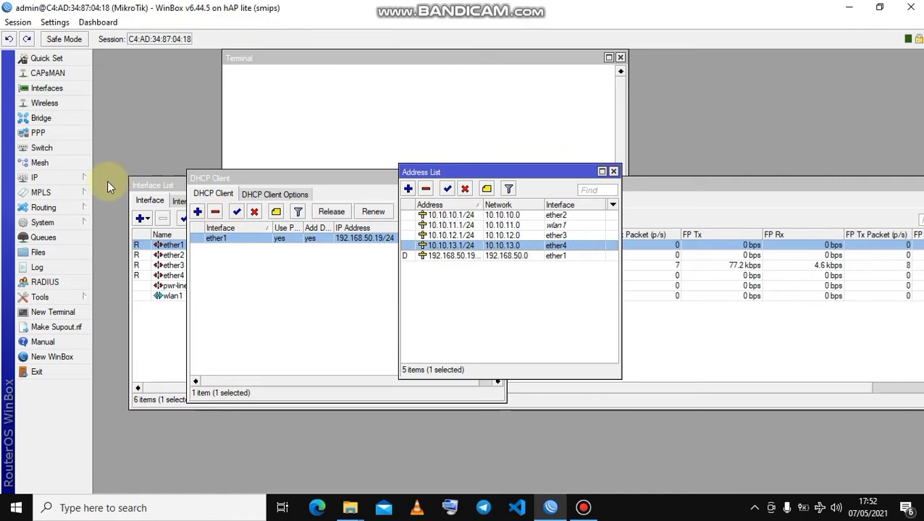
Delete the existing dhcp4 server on ether4 from the DHCP server list.
{"action": "left_click", "coordinate": [69, 177]}
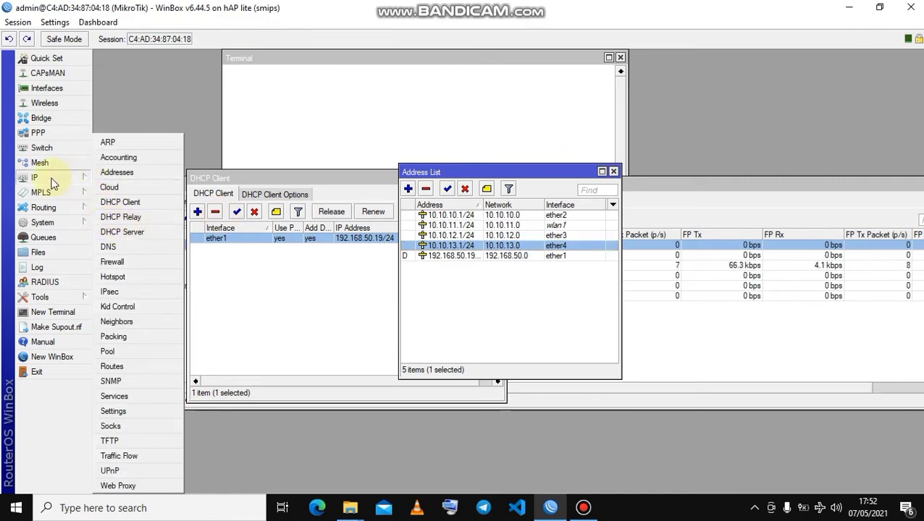
{"action": "mouse_move", "coordinate": [69, 175]}
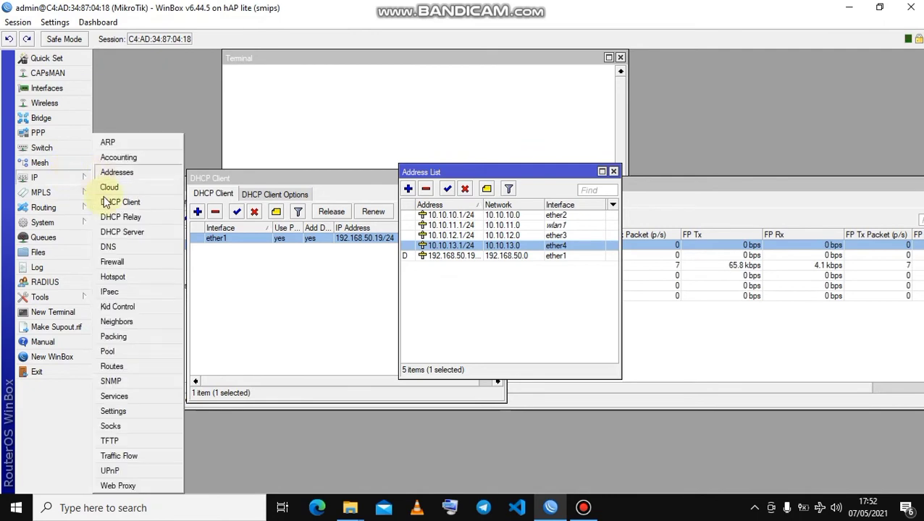
{"action": "left_click", "coordinate": [121, 233]}
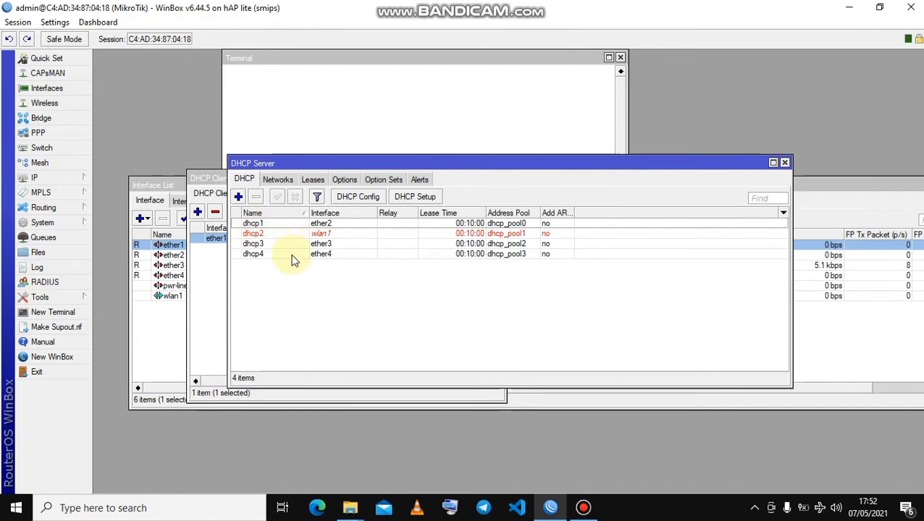
{"action": "left_click", "coordinate": [292, 256]}
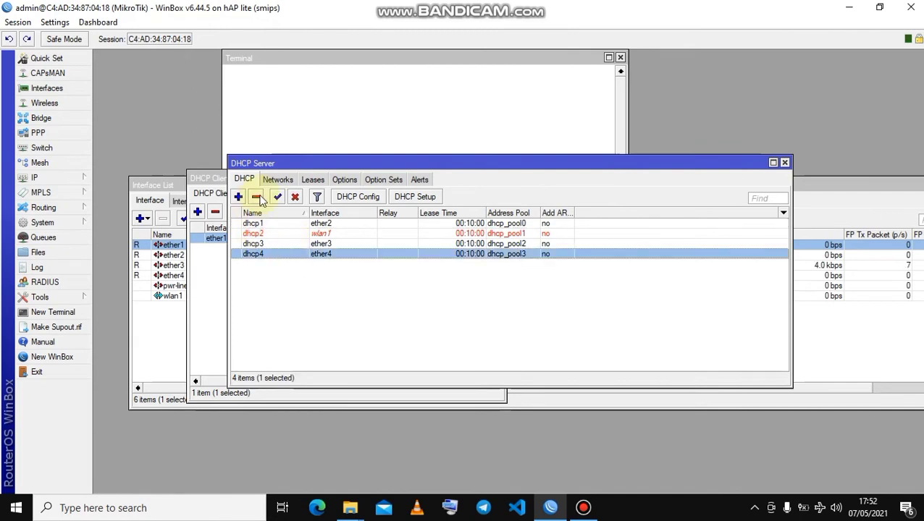
{"action": "left_click", "coordinate": [255, 197]}
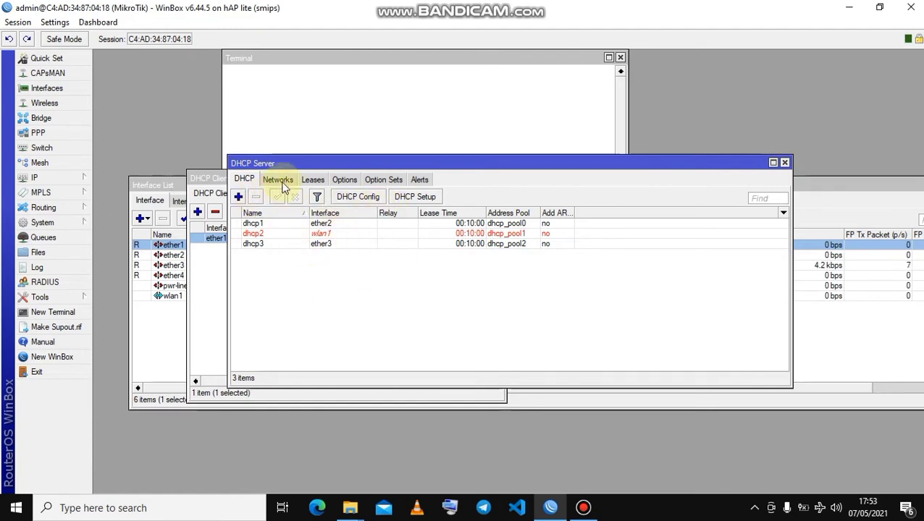
{"action": "left_click_drag", "start_coordinate": [305, 158], "coordinate": [290, 165]}
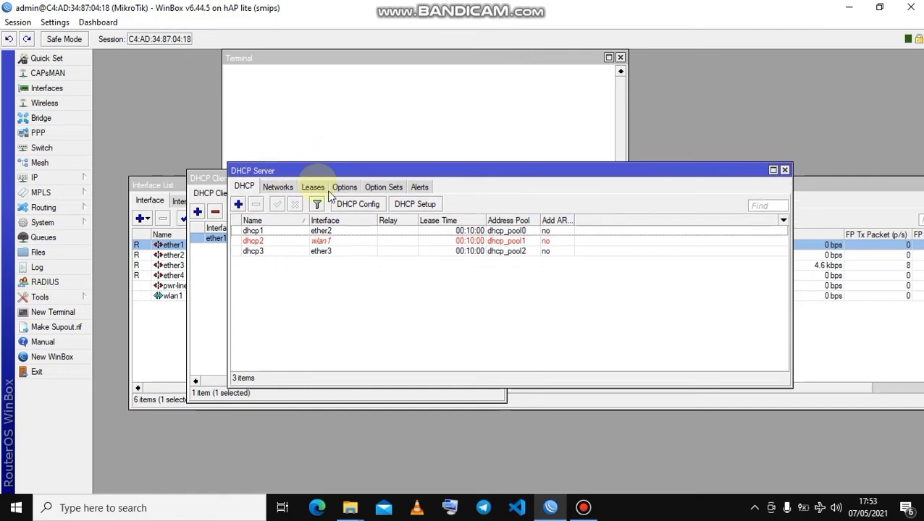
Set up a DHCP server on ether4 with address space 10.10.13.0/24, gateway 10.10.13.1 and address pool 10.10.13.2-10.10.13.254.
{"action": "left_click", "coordinate": [404, 207]}
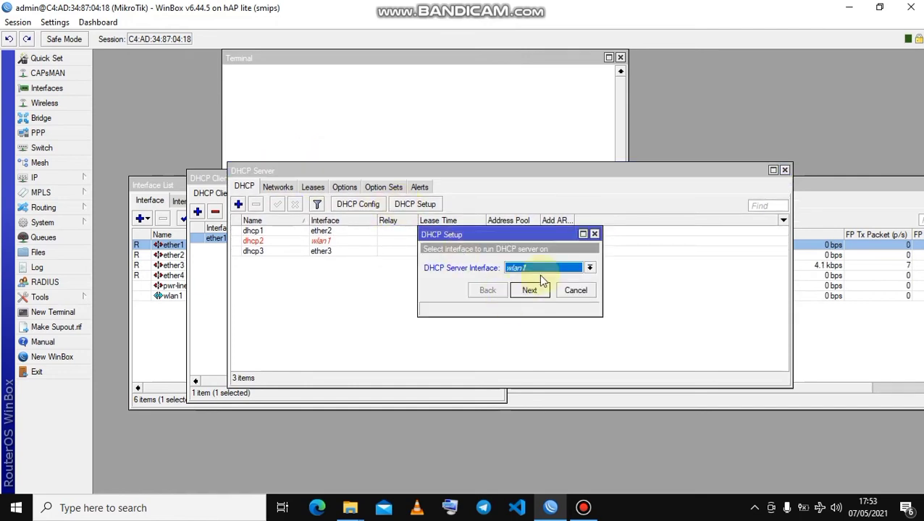
{"action": "left_click", "coordinate": [554, 270]}
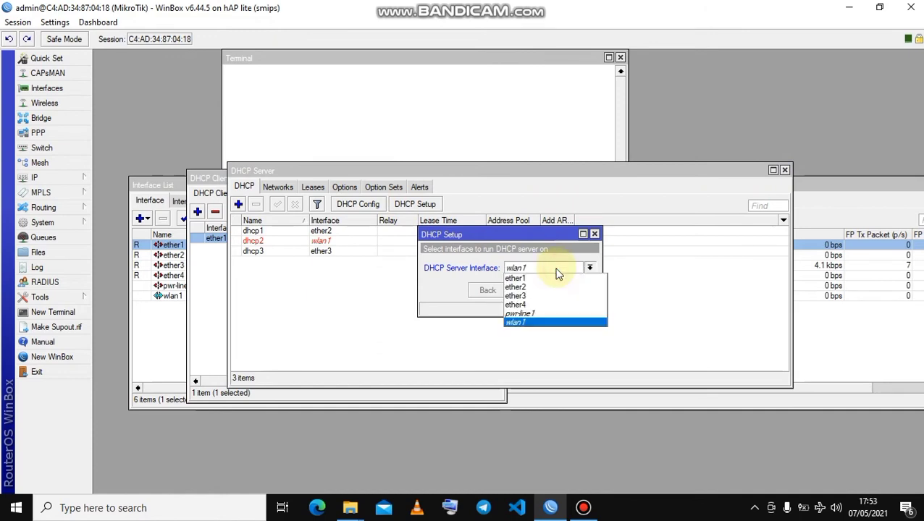
{"action": "left_click", "coordinate": [539, 305]}
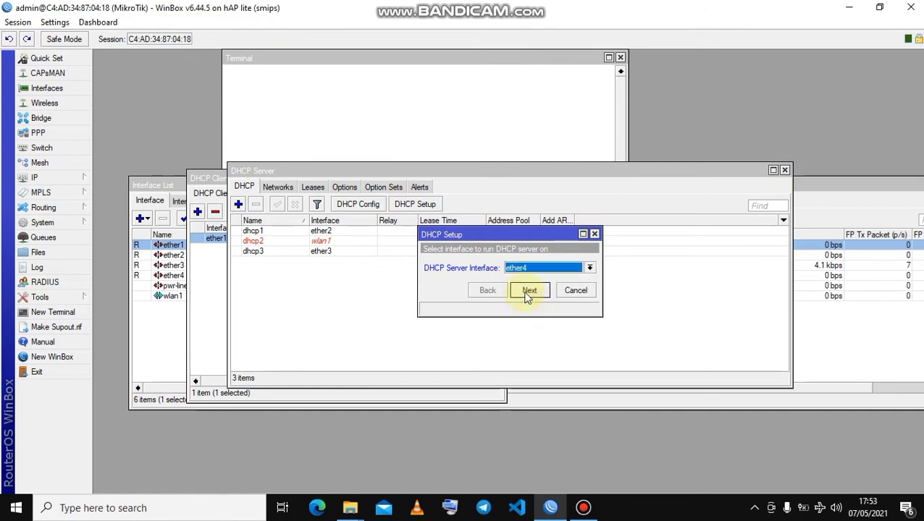
{"action": "left_click", "coordinate": [528, 292]}
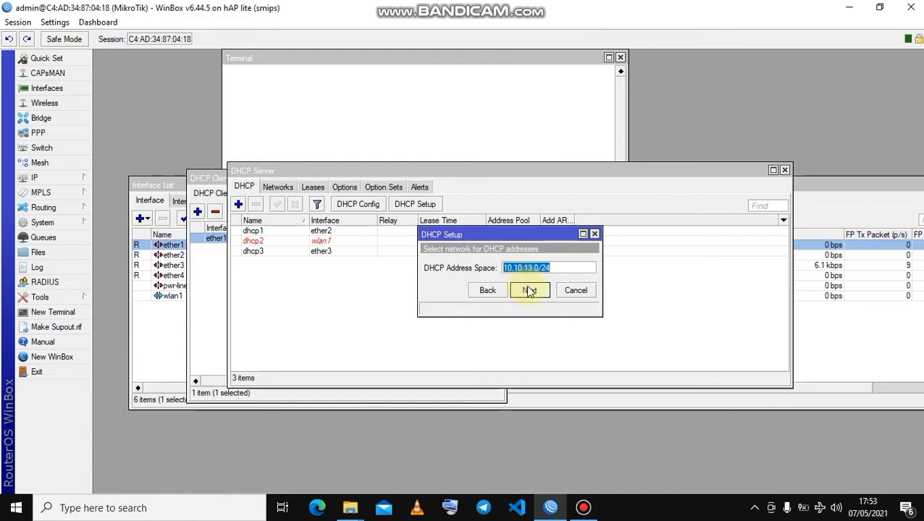
{"action": "left_click", "coordinate": [529, 291]}
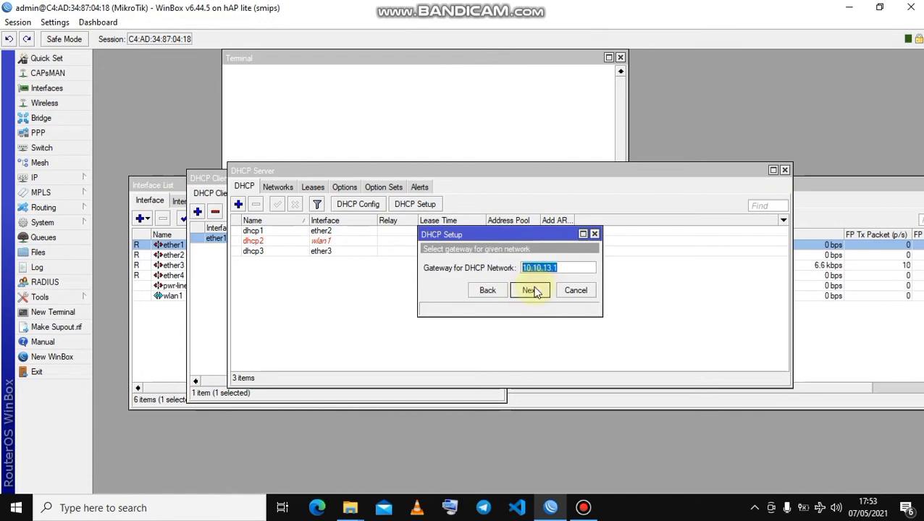
{"action": "left_click", "coordinate": [533, 291]}
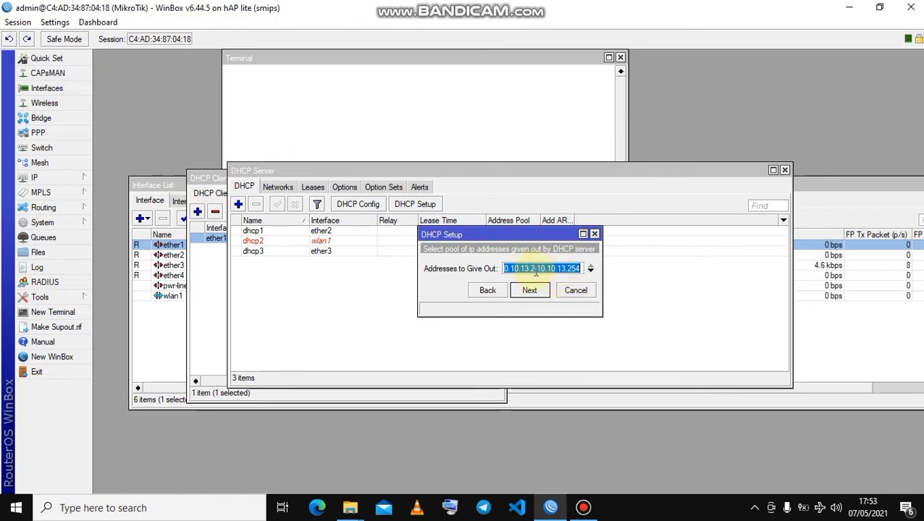
{"action": "left_click", "coordinate": [534, 291]}
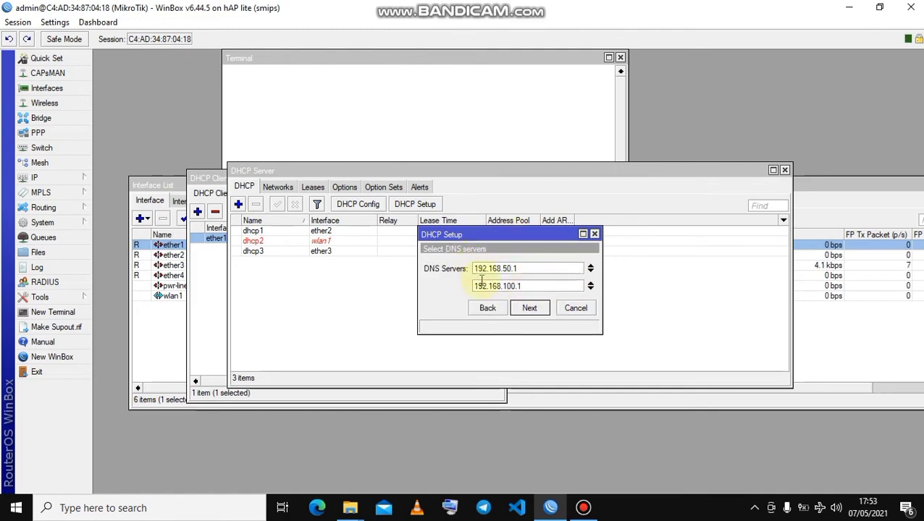
Compare the DNS servers proposed in the DHCP setup with the dynamic servers in the router's DNS settings.
{"action": "left_click", "coordinate": [79, 180]}
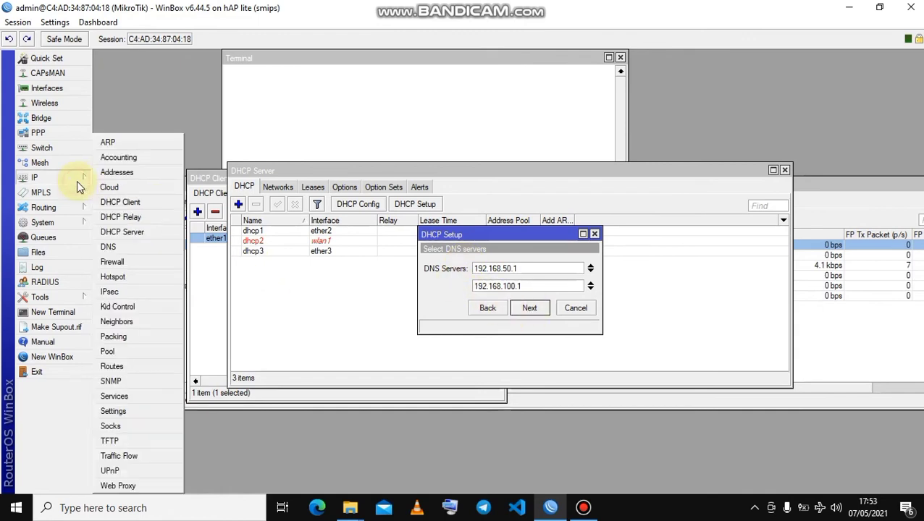
{"action": "left_click", "coordinate": [112, 245]}
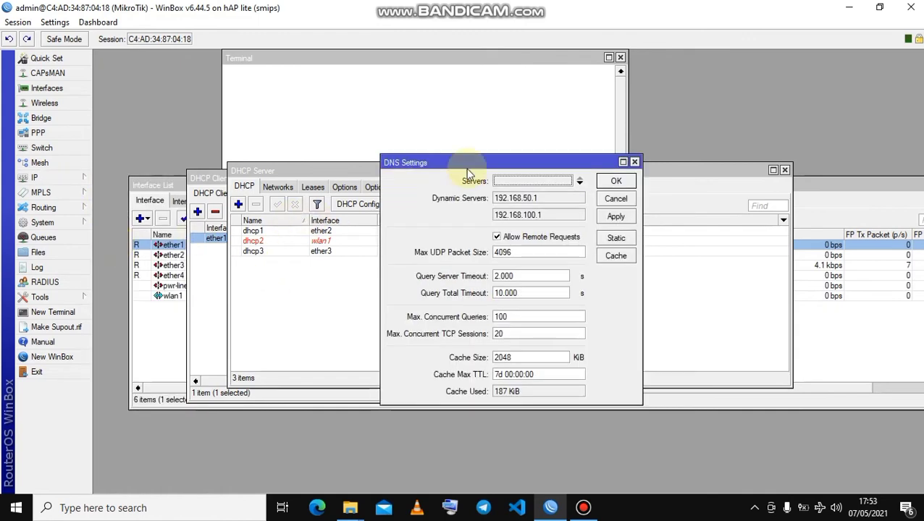
{"action": "left_click_drag", "start_coordinate": [448, 162], "coordinate": [297, 214]}
{"action": "left_click_drag", "start_coordinate": [364, 219], "coordinate": [303, 221]}
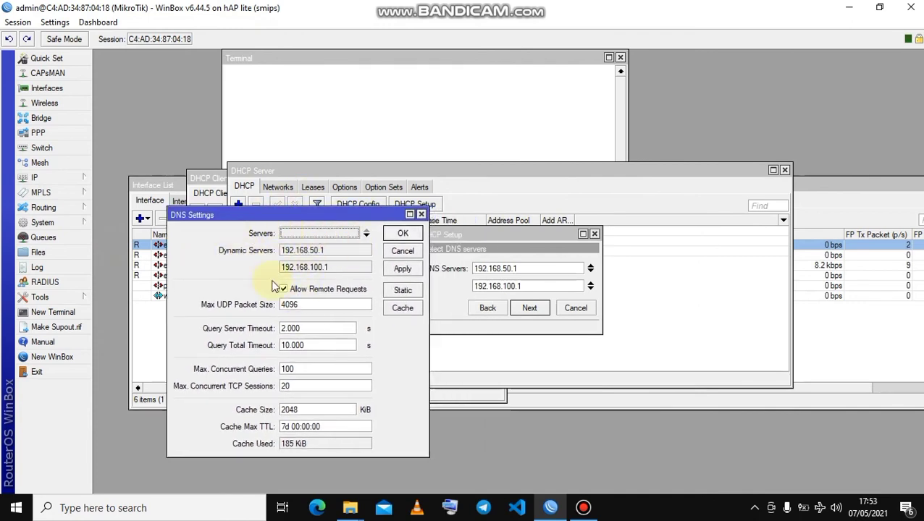
{"action": "left_click", "coordinate": [454, 236]}
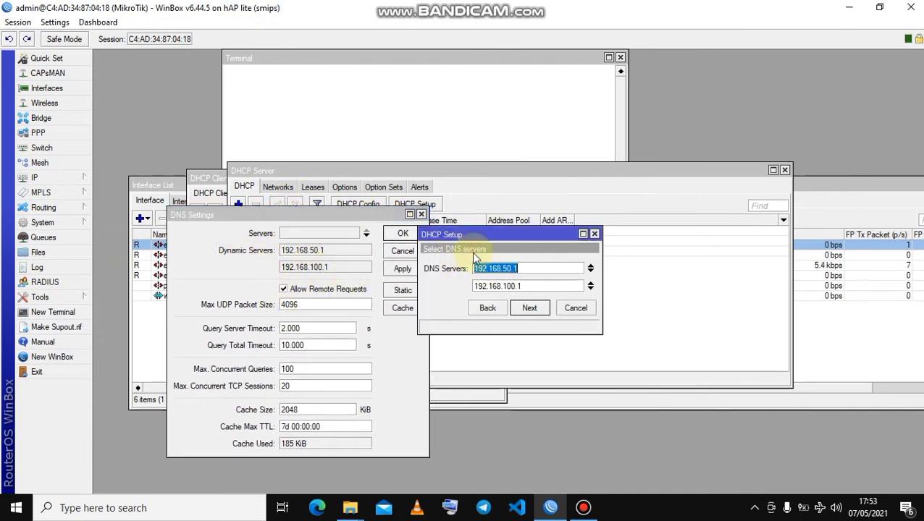
{"action": "left_click", "coordinate": [422, 215]}
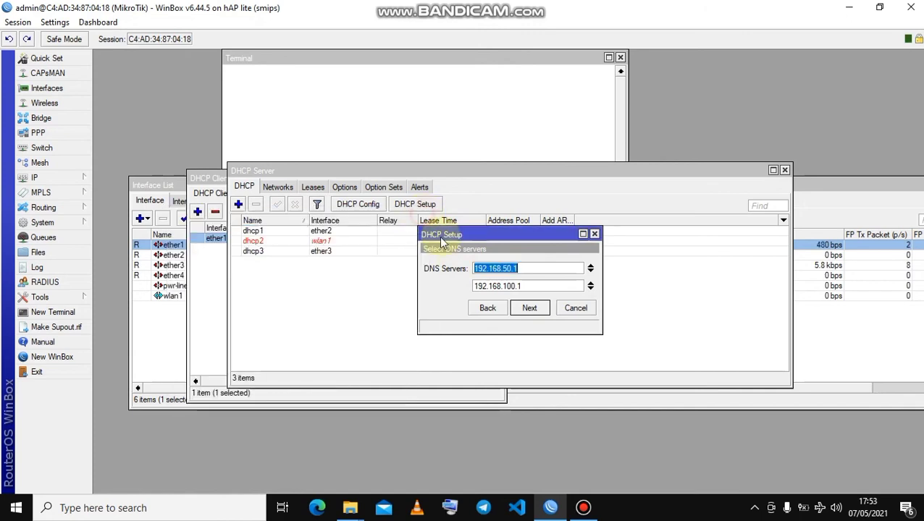
Accept DNS servers 192.168.50.1 and 192.168.100.1 with a lease time of 00:10:00, and finish the DHCP setup.
{"action": "left_click", "coordinate": [535, 314]}
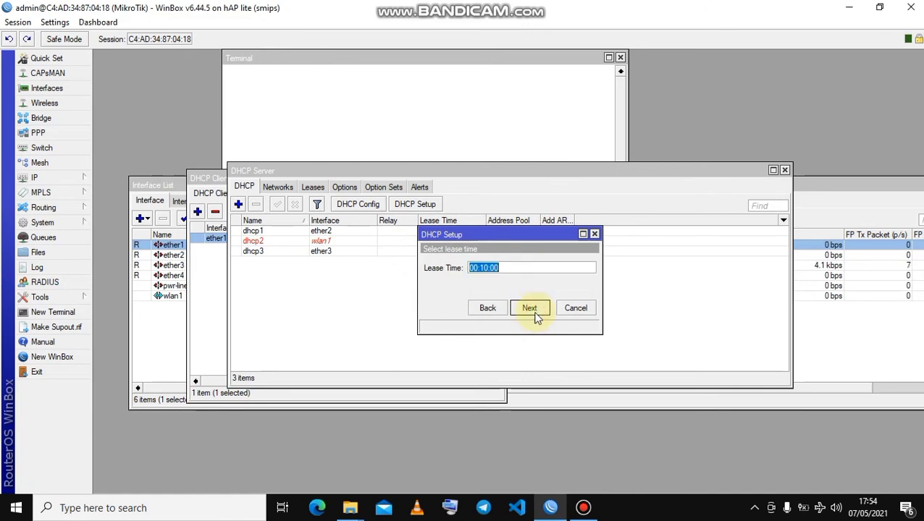
{"action": "left_click", "coordinate": [535, 314]}
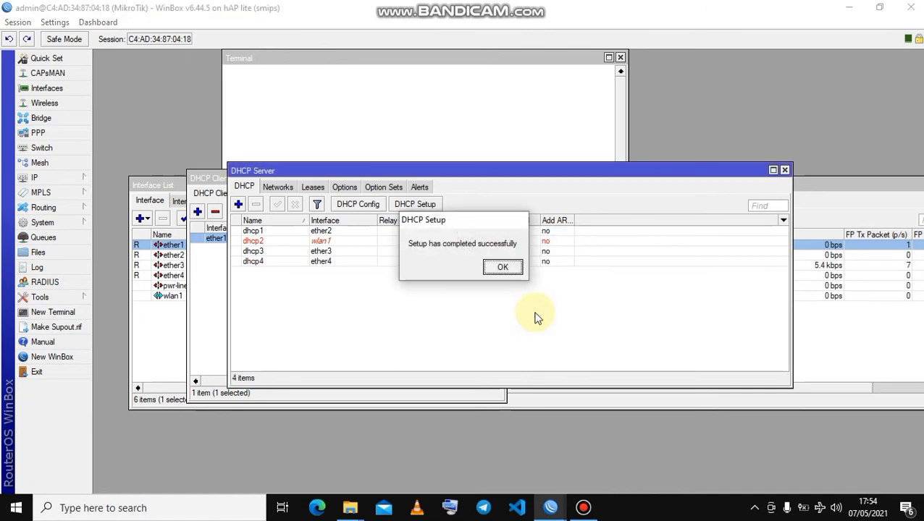
{"action": "left_click", "coordinate": [503, 268]}
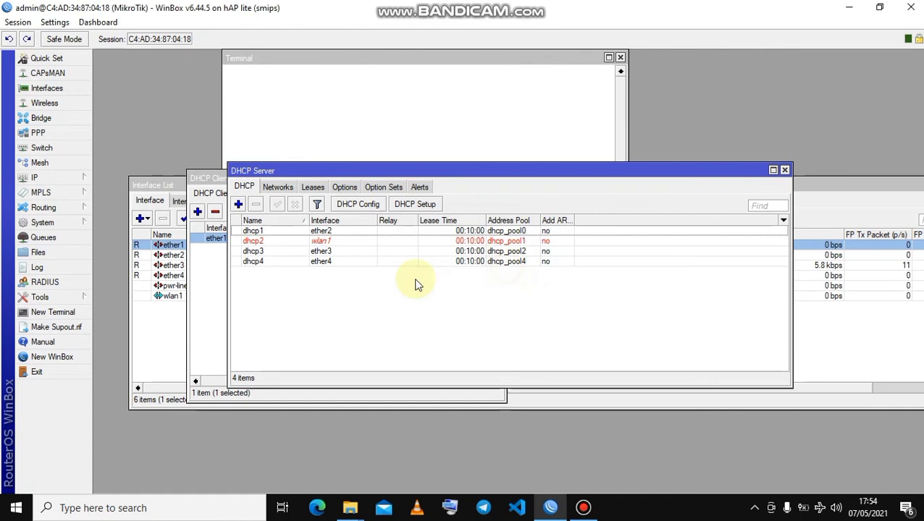
Check the ether4 DHCP server entry and the lease list, and move the DHCP Client and DHCP Server windows aside.
{"action": "left_click", "coordinate": [334, 261]}
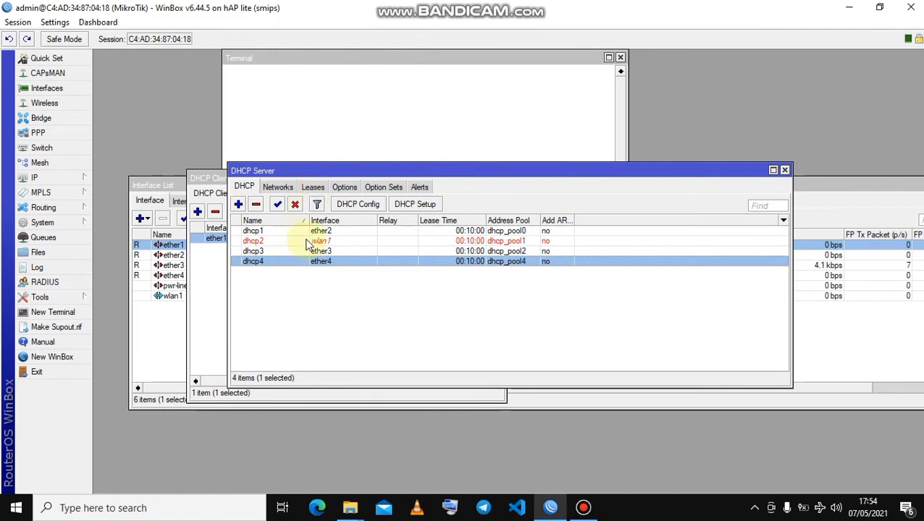
{"action": "left_click", "coordinate": [314, 189]}
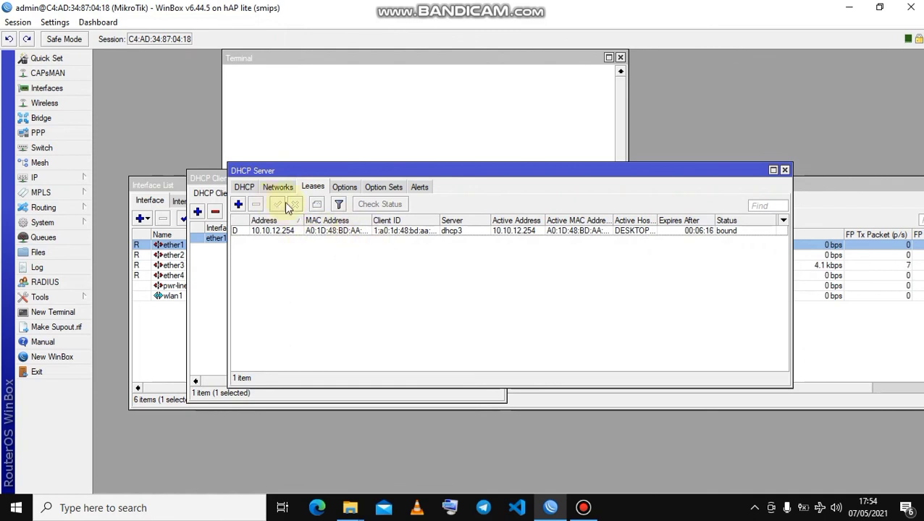
{"action": "left_click", "coordinate": [244, 188]}
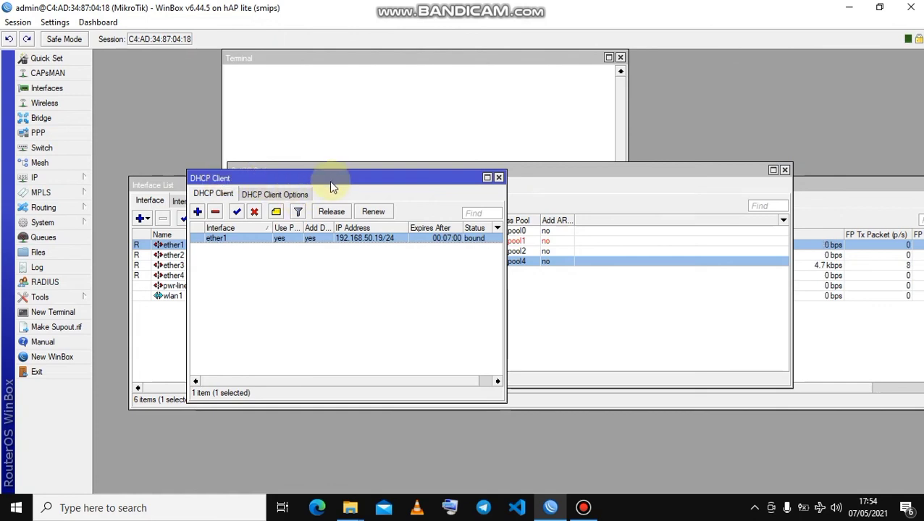
{"action": "left_click_drag", "start_coordinate": [330, 180], "coordinate": [246, 192]}
{"action": "left_click", "coordinate": [313, 172]}
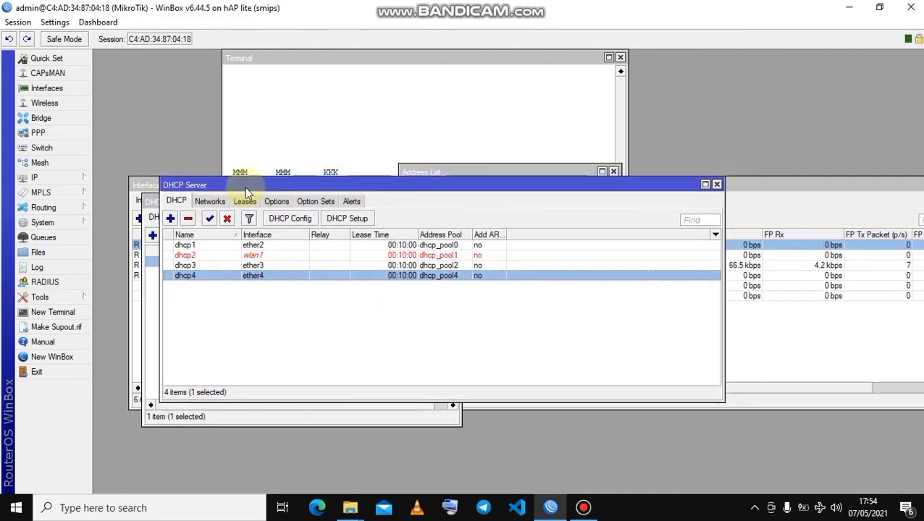